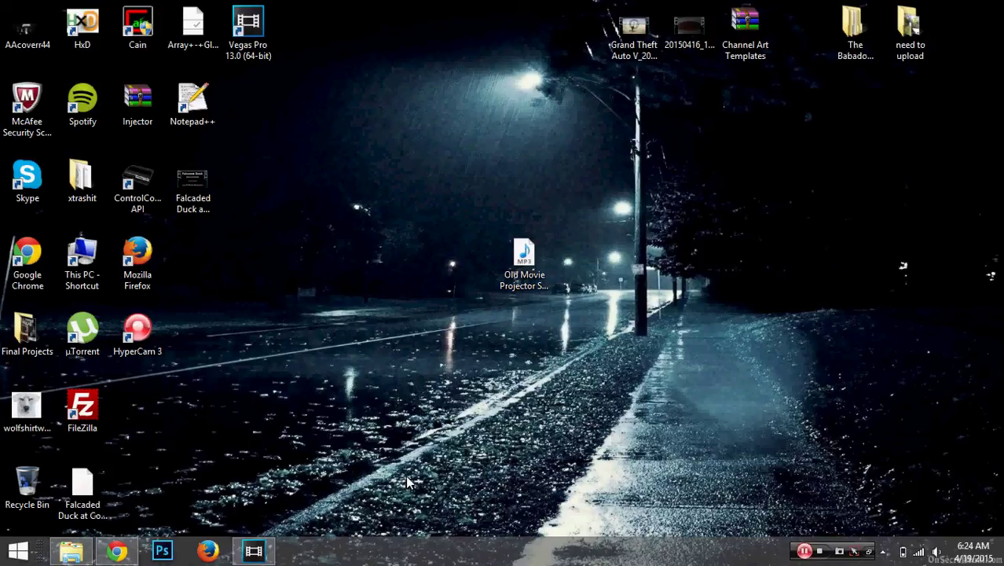
Restore the Vegas Pro 13.0 window with the goose clip project from the taskbar.
{"action": "left_click", "coordinate": [253, 550]}
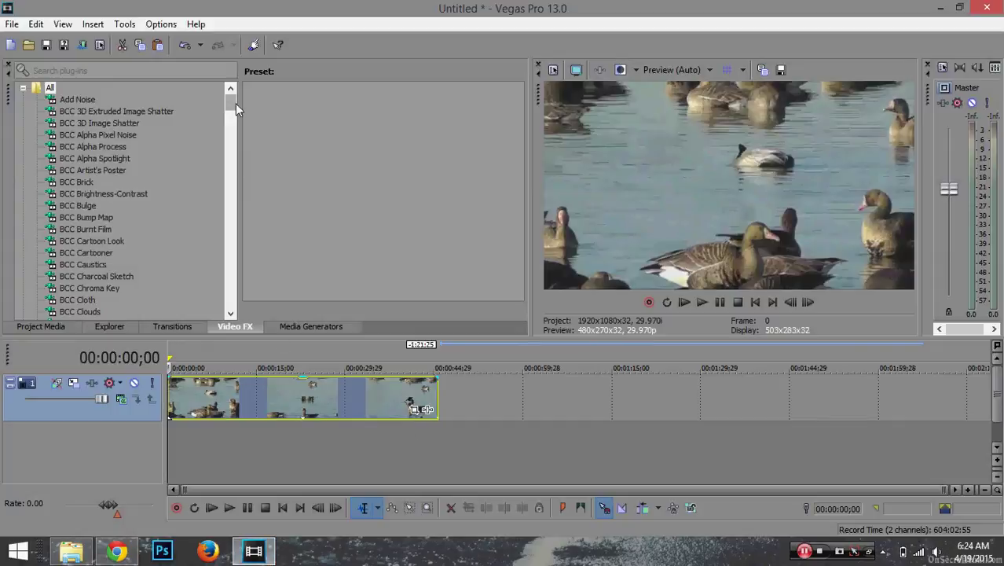
Scroll the Video FX list to Film Effects and show its presets, like Very Old Film and Circa 1908.
{"action": "left_click_drag", "start_coordinate": [232, 104], "coordinate": [233, 143]}
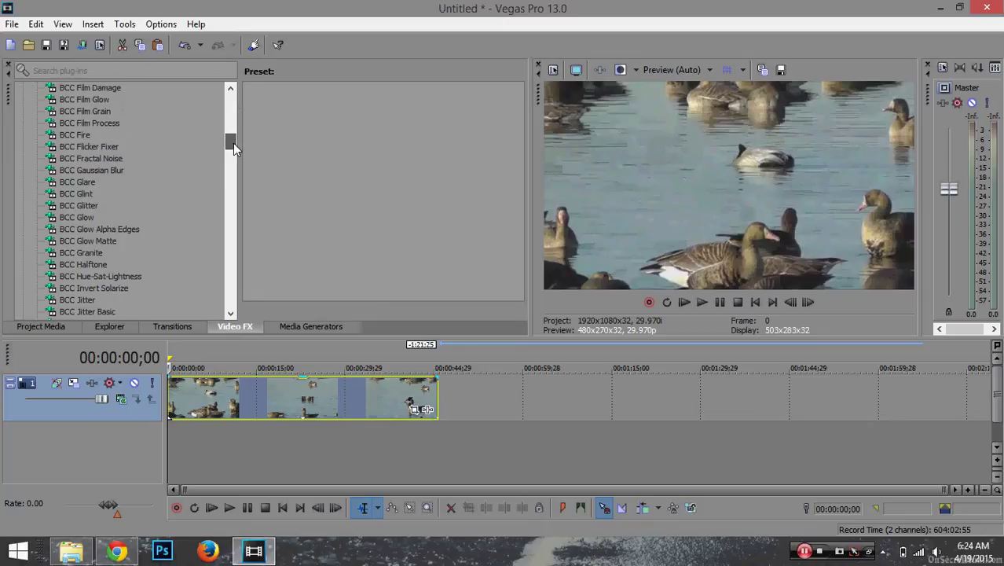
{"action": "left_click", "coordinate": [263, 396]}
{"action": "mouse_move", "coordinate": [275, 396]}
{"action": "left_mouse_down"}
{"action": "mouse_move", "coordinate": [336, 394]}
{"action": "mouse_move", "coordinate": [295, 408]}
{"action": "mouse_move", "coordinate": [265, 404]}
{"action": "left_mouse_up"}
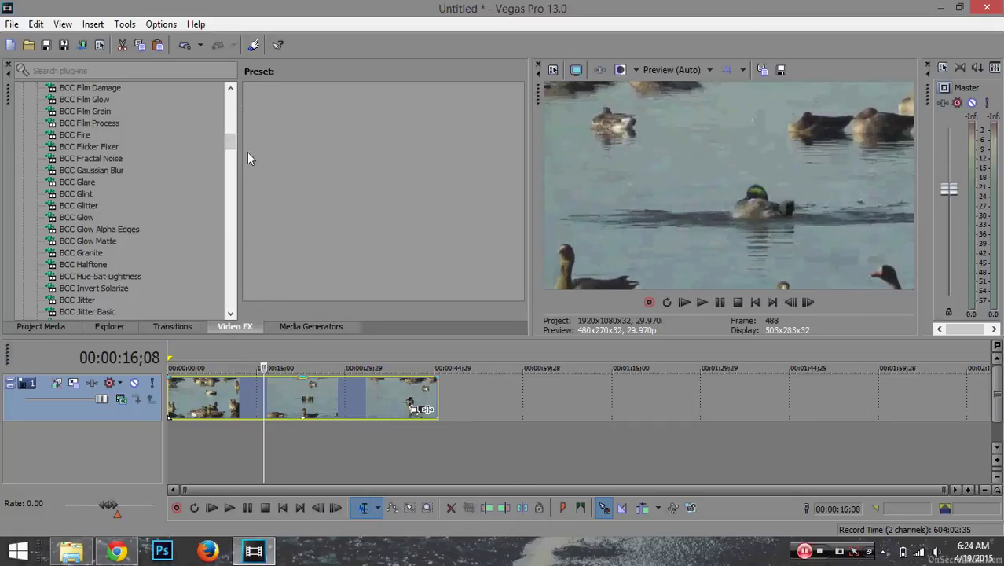
{"action": "left_click_drag", "start_coordinate": [230, 138], "coordinate": [228, 255]}
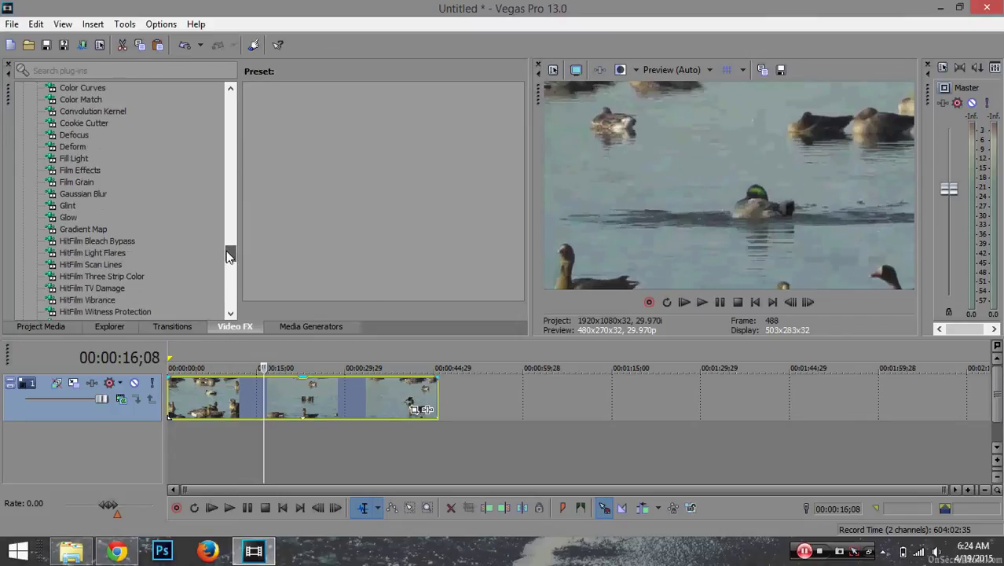
{"action": "left_click", "coordinate": [87, 171]}
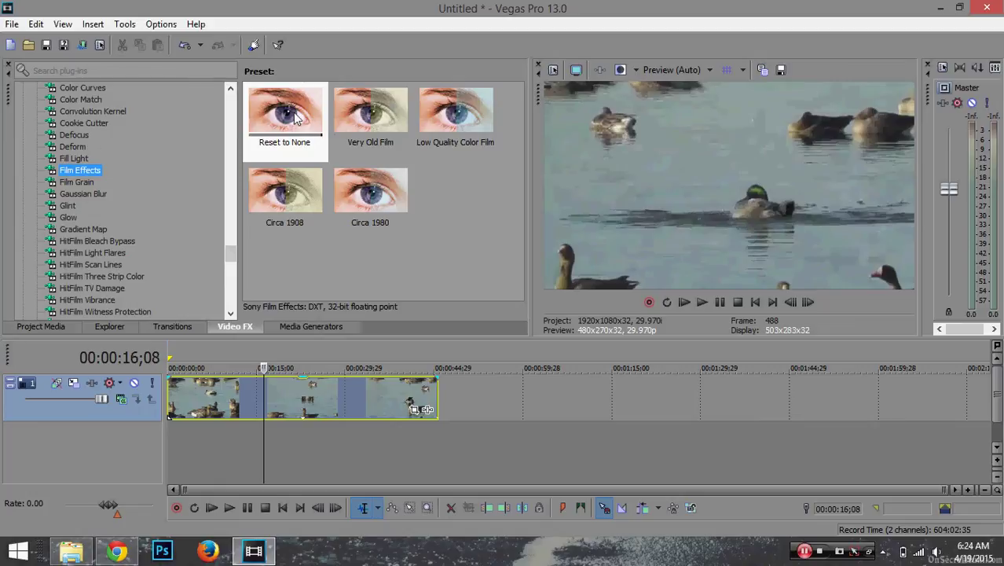
{"action": "left_click_drag", "start_coordinate": [289, 114], "coordinate": [271, 208]}
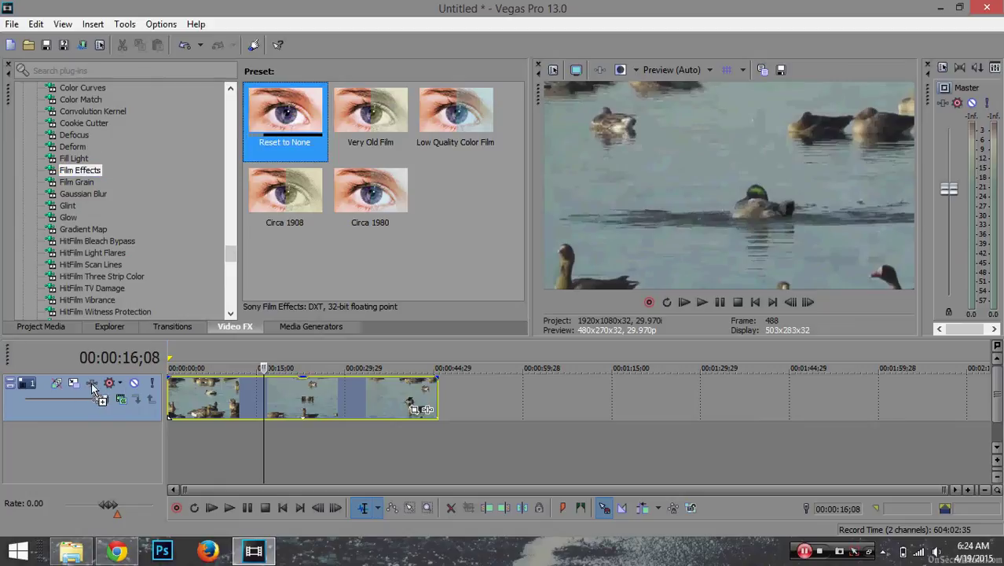
Drop the Reset to None Film Effects preset on Track 1, setting Grain 0.299 and Tint 0.250.
{"action": "left_click_drag", "start_coordinate": [91, 382], "coordinate": [91, 382]}
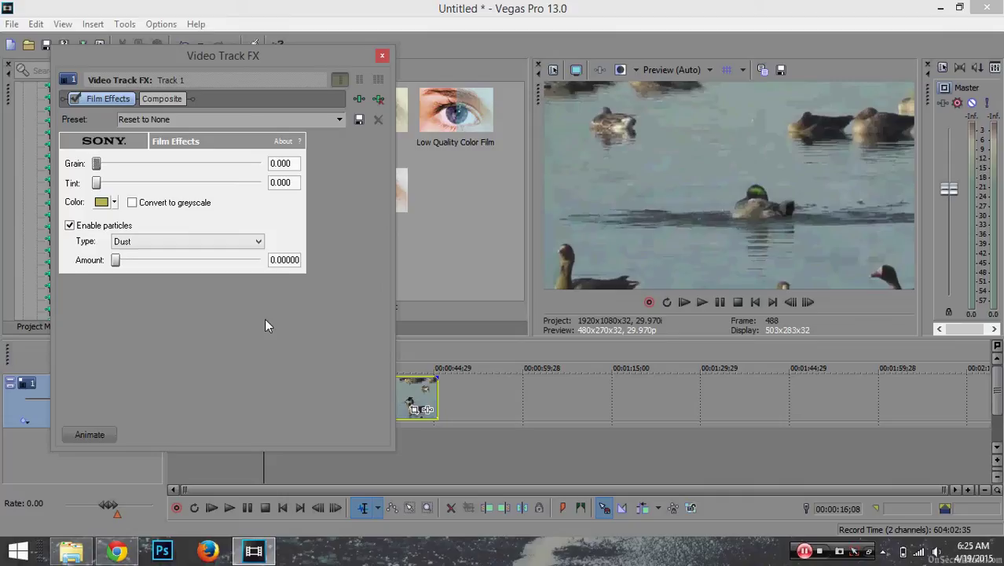
{"action": "double_click", "coordinate": [95, 166]}
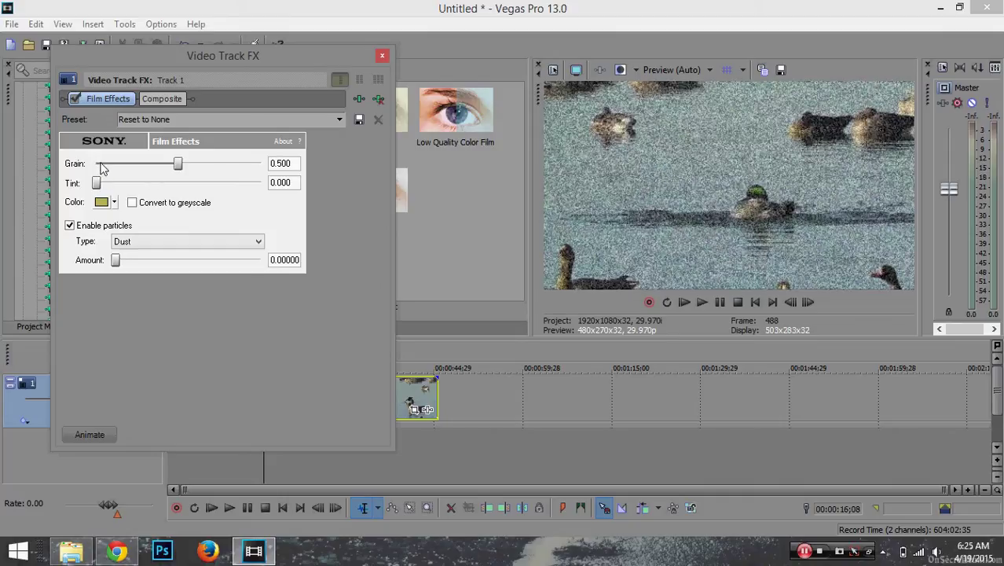
{"action": "left_click_drag", "start_coordinate": [180, 166], "coordinate": [141, 165]}
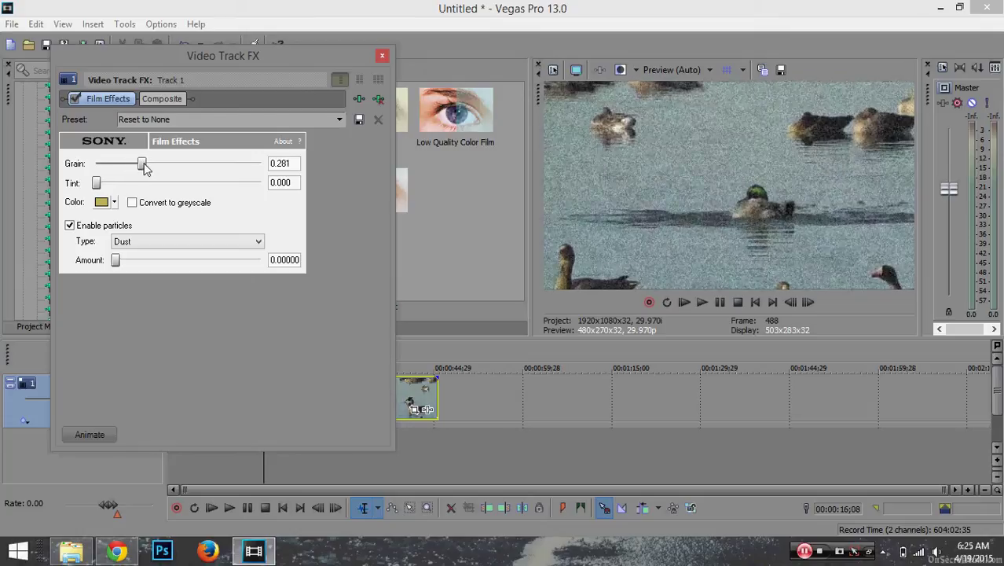
{"action": "left_click_drag", "start_coordinate": [145, 167], "coordinate": [121, 167]}
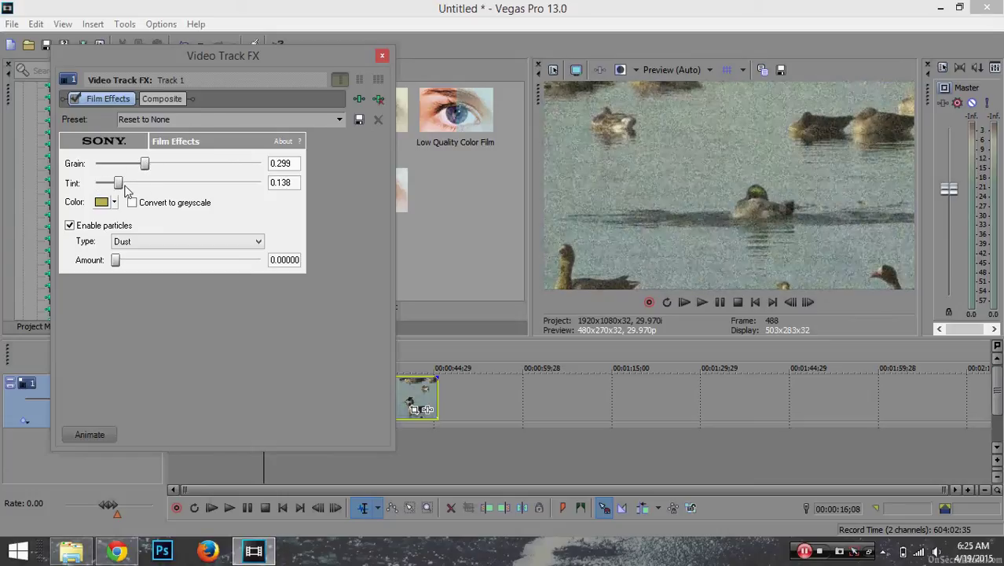
{"action": "left_click_drag", "start_coordinate": [123, 187], "coordinate": [159, 187]}
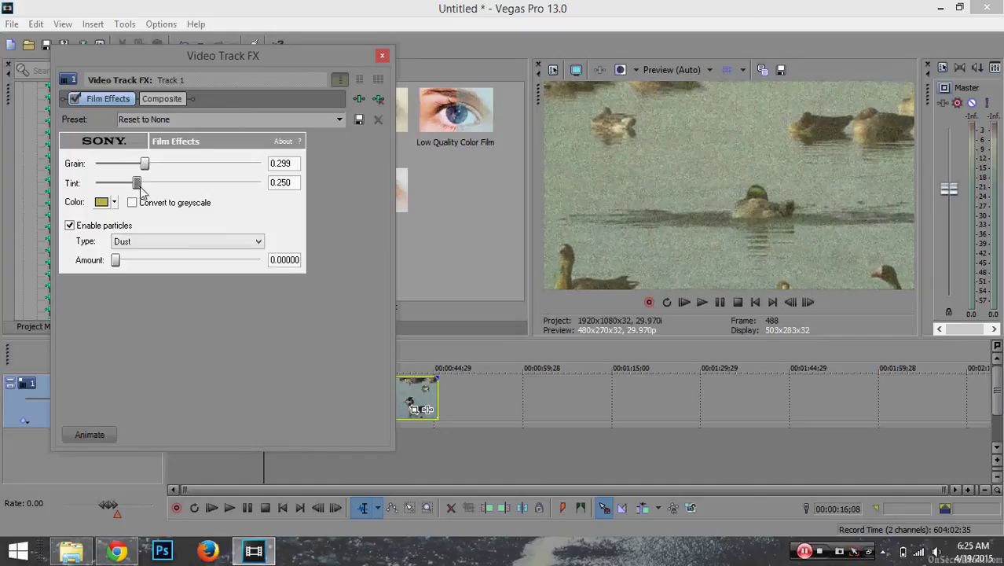
Turn on Convert to greyscale, raise Tint to 0.344, and preview the aged clip.
{"action": "left_click", "coordinate": [133, 203]}
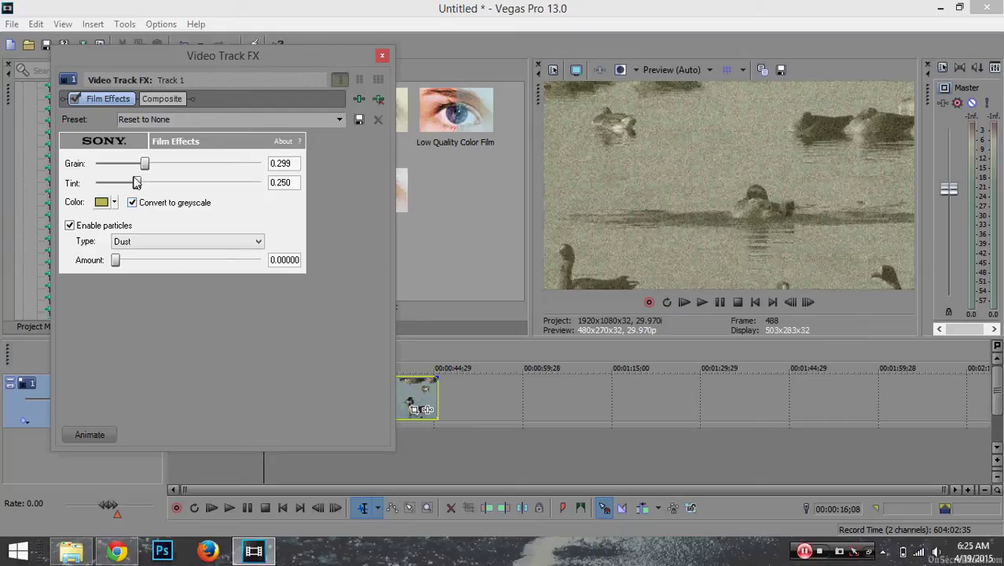
{"action": "left_click_drag", "start_coordinate": [140, 183], "coordinate": [160, 190]}
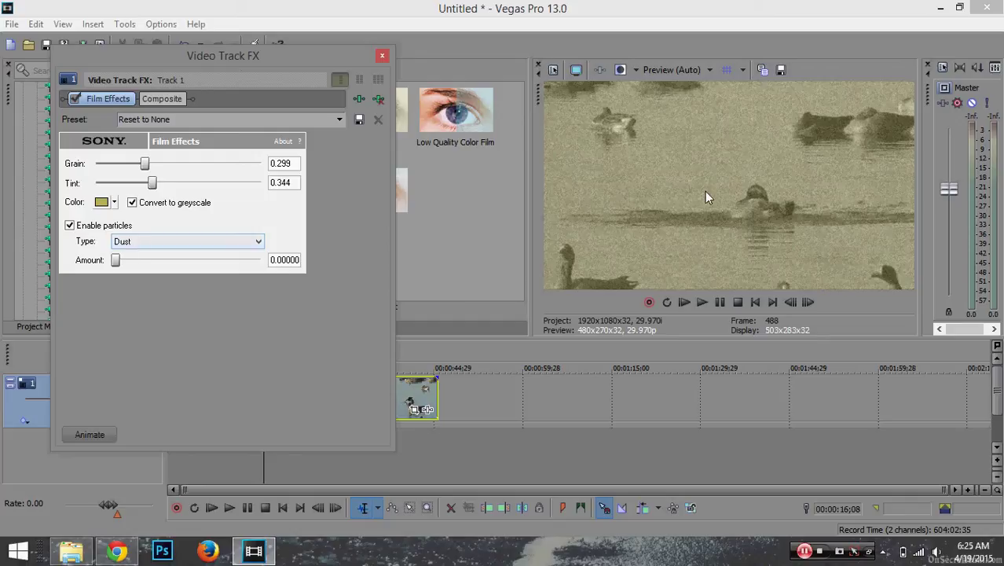
{"action": "left_click", "coordinate": [702, 302]}
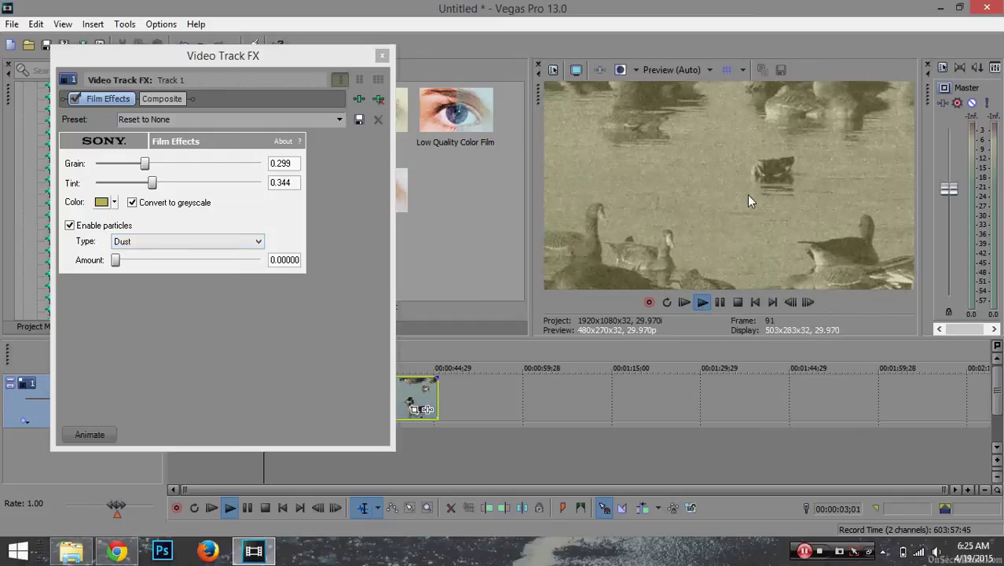
{"action": "left_click", "coordinate": [722, 303]}
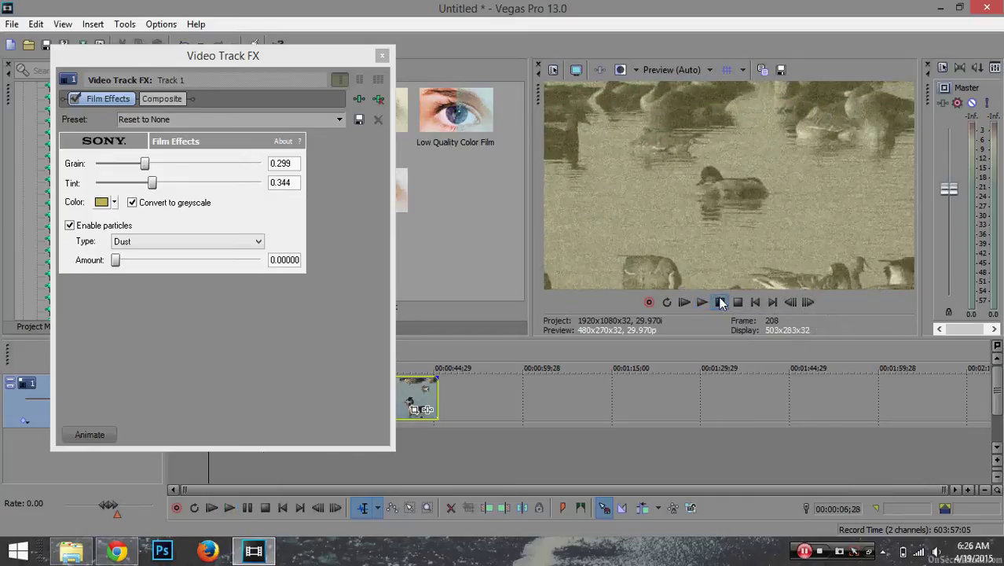
Keep Dust particles, raise their amount, and preview the dusty clip.
{"action": "left_click", "coordinate": [163, 244]}
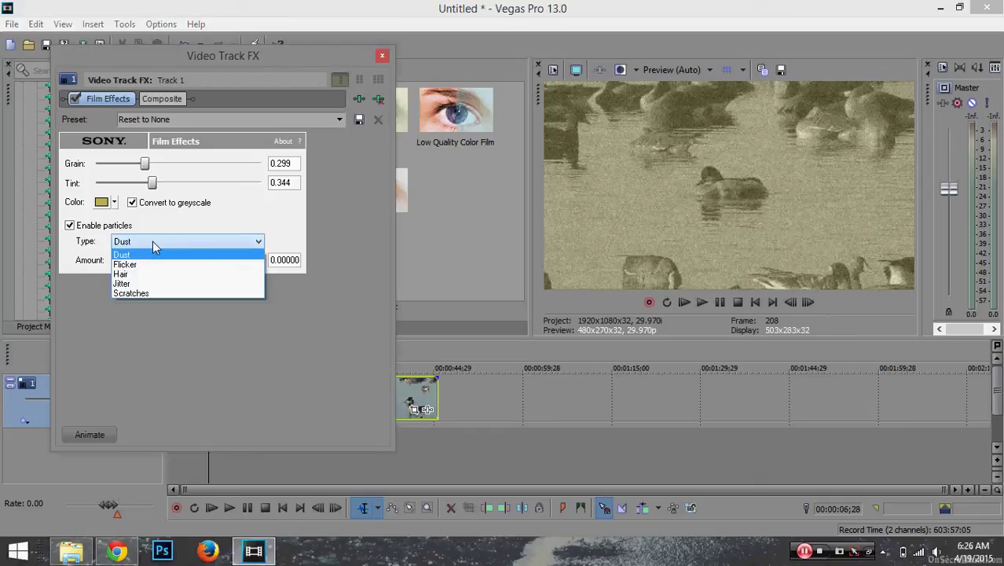
{"action": "left_click", "coordinate": [152, 241]}
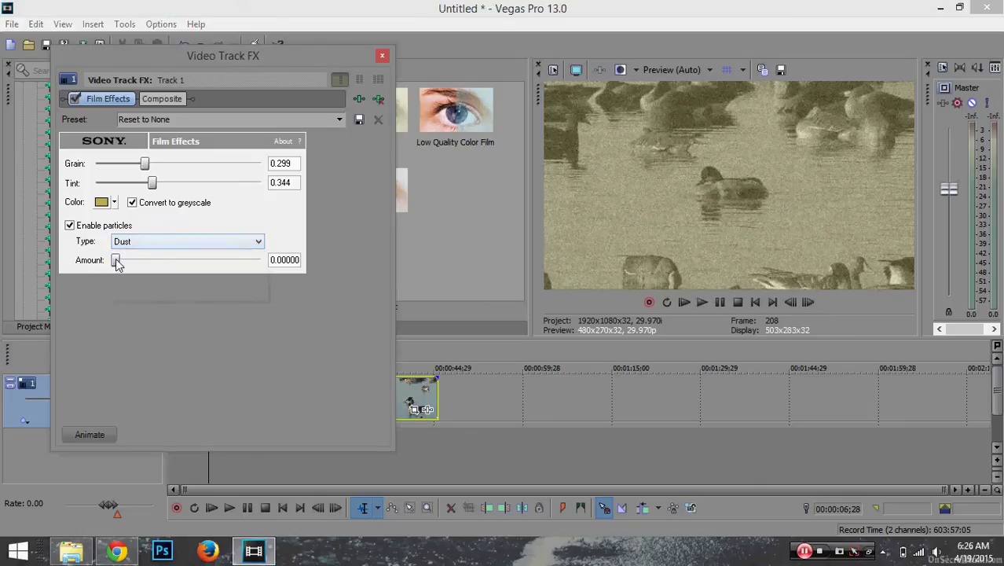
{"action": "left_click_drag", "start_coordinate": [116, 260], "coordinate": [340, 258]}
{"action": "left_click", "coordinate": [682, 304]}
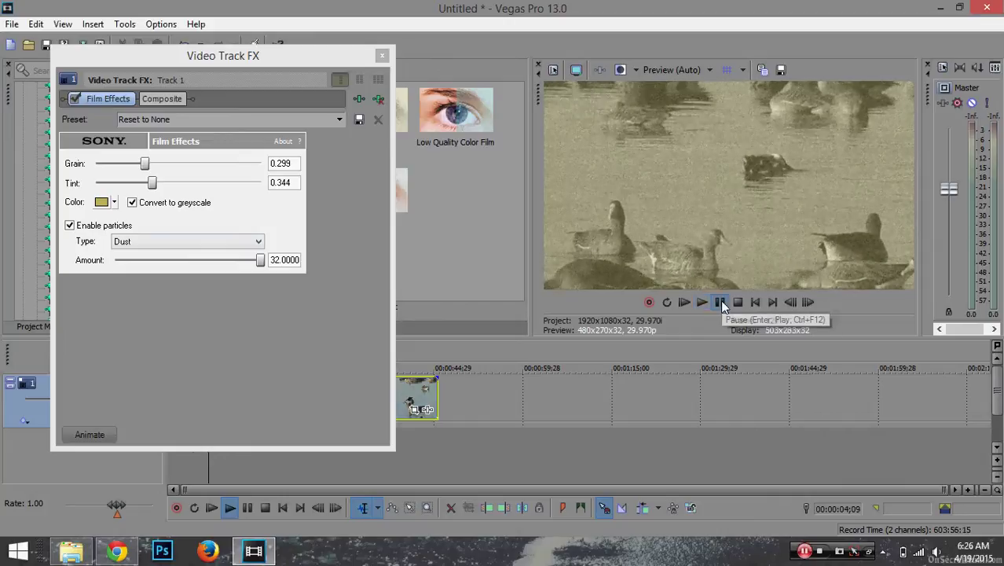
{"action": "left_click", "coordinate": [721, 303]}
Try Flicker particles at about 8.4, then Hair particles with a higher amount.
{"action": "left_click", "coordinate": [220, 243]}
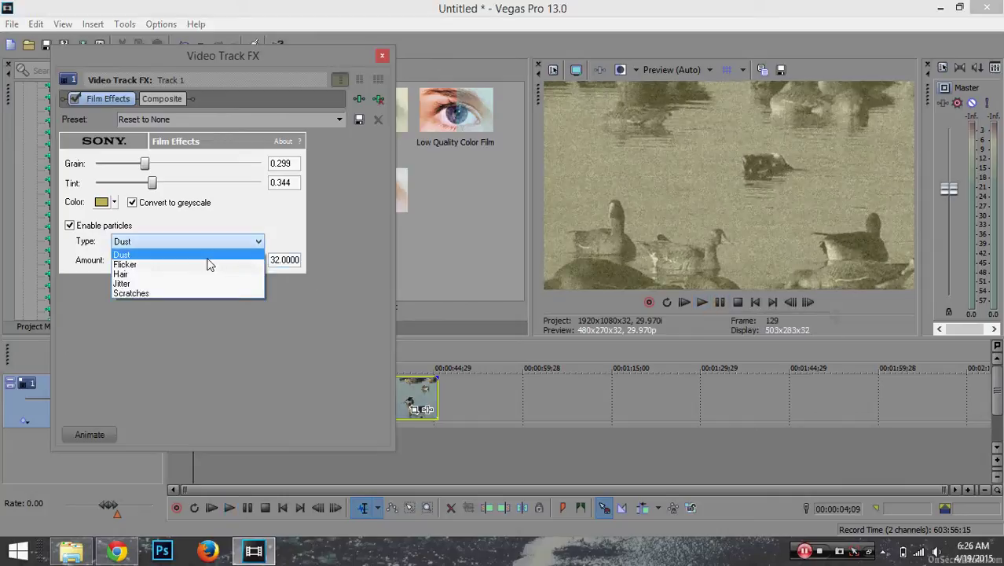
{"action": "left_click", "coordinate": [201, 262]}
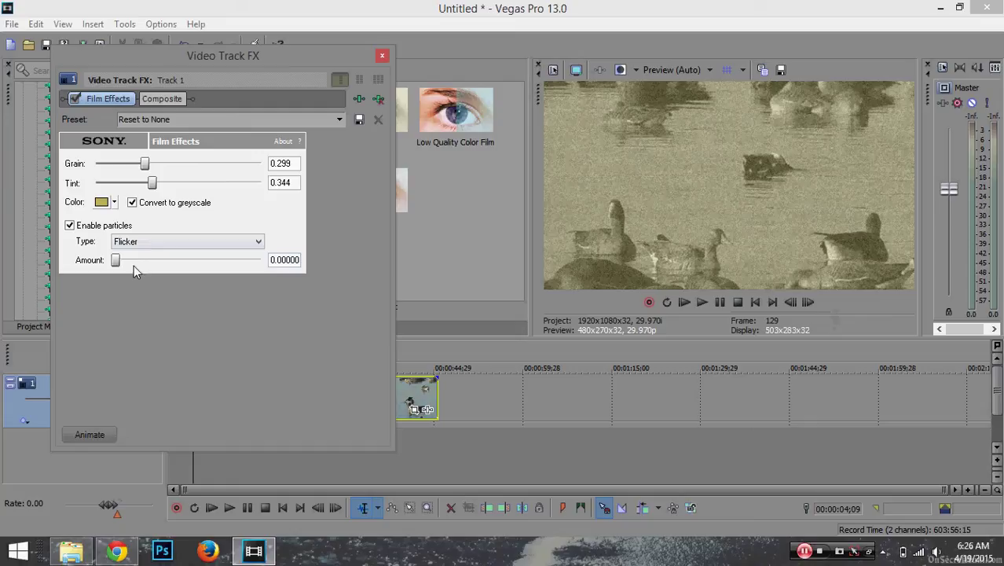
{"action": "left_click_drag", "start_coordinate": [116, 263], "coordinate": [156, 265]}
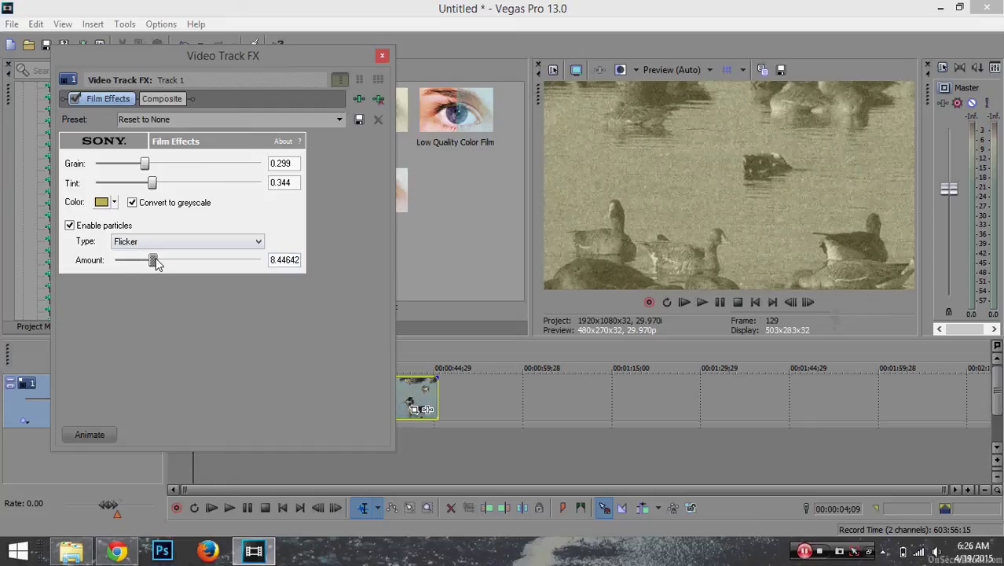
{"action": "left_click", "coordinate": [696, 301]}
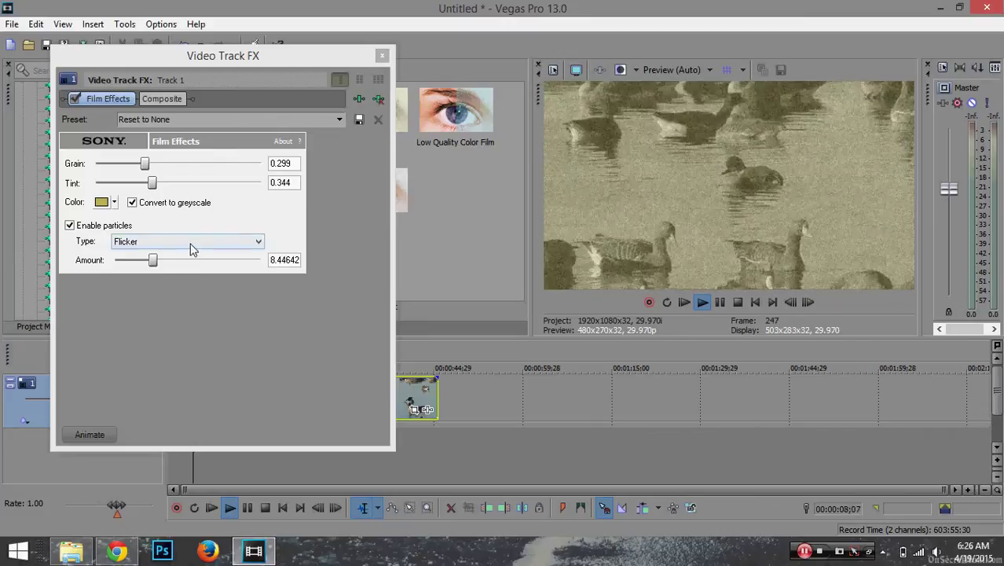
{"action": "left_click", "coordinate": [190, 244]}
{"action": "left_click", "coordinate": [175, 281]}
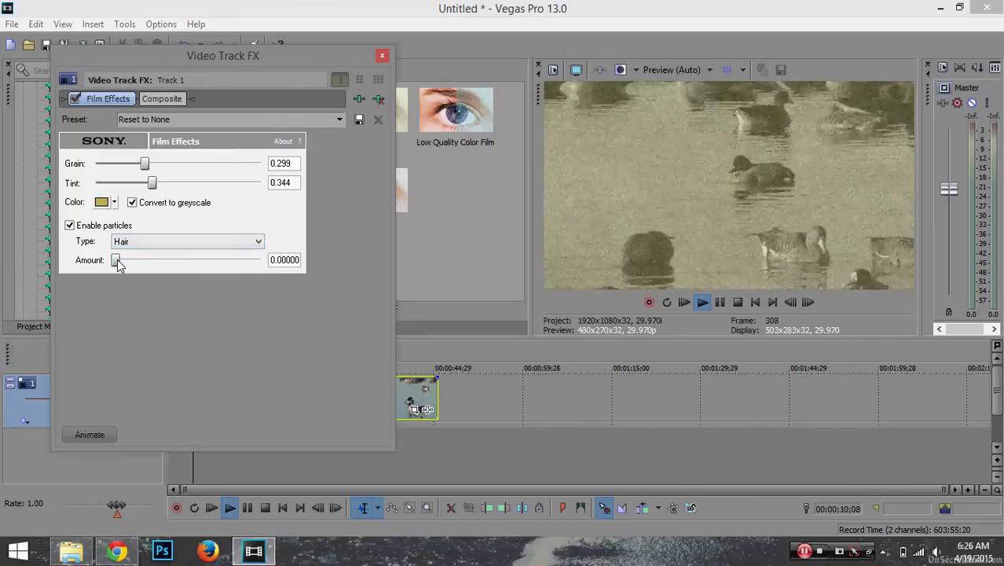
{"action": "left_click_drag", "start_coordinate": [116, 261], "coordinate": [264, 265]}
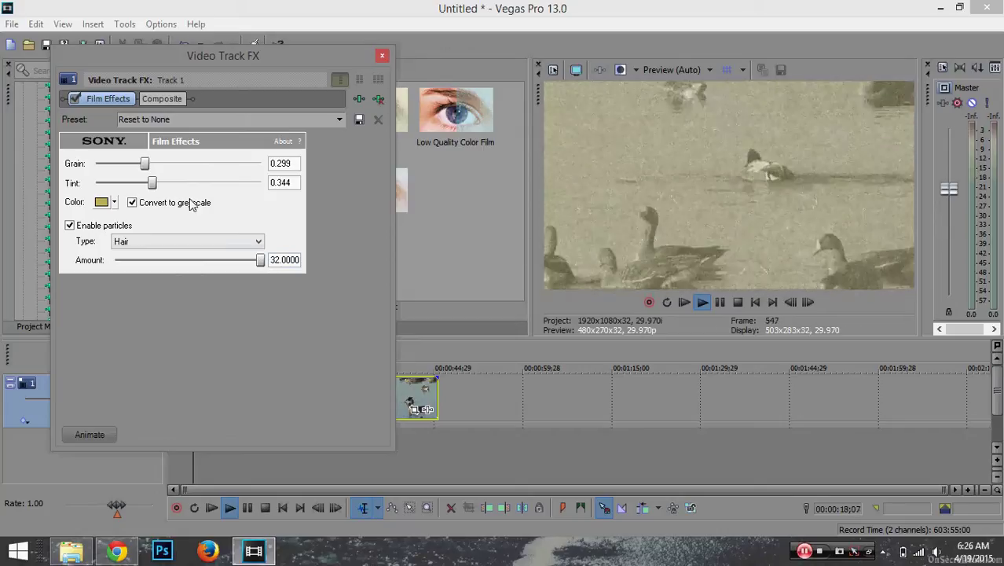
Switch particles to Jitter and lower the amount to a subtle 1.95.
{"action": "left_click", "coordinate": [164, 246]}
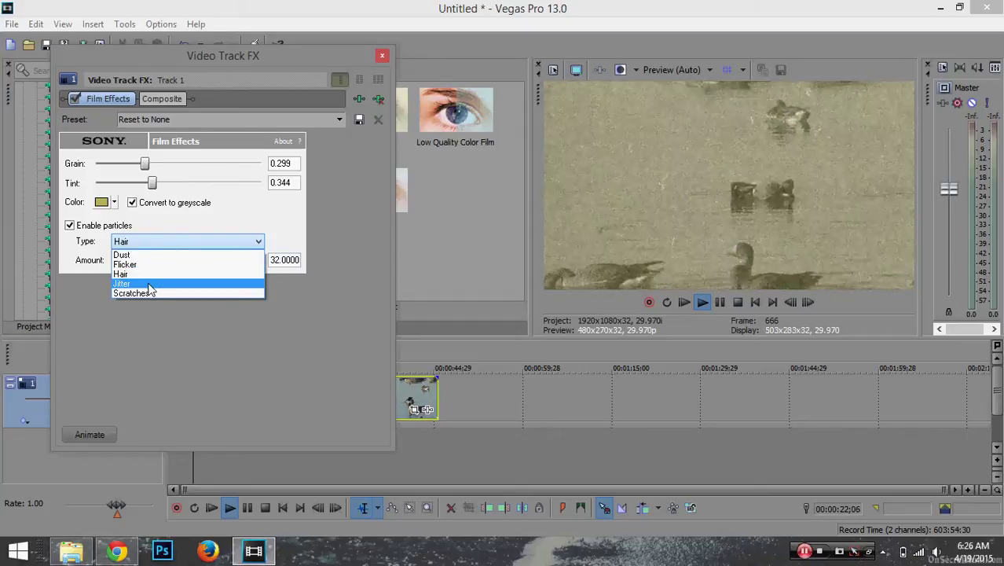
{"action": "left_click", "coordinate": [148, 283]}
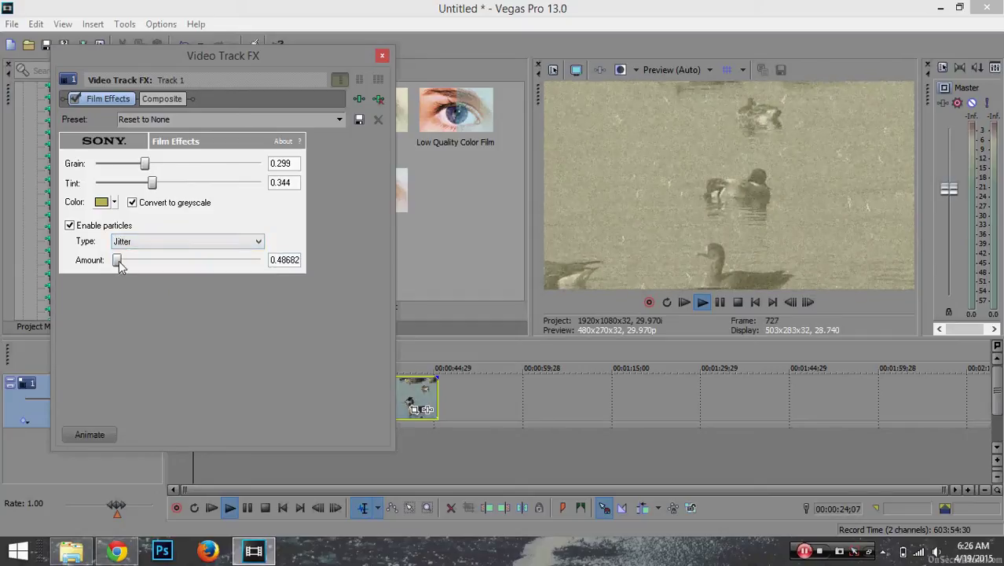
{"action": "left_click_drag", "start_coordinate": [116, 264], "coordinate": [267, 262]}
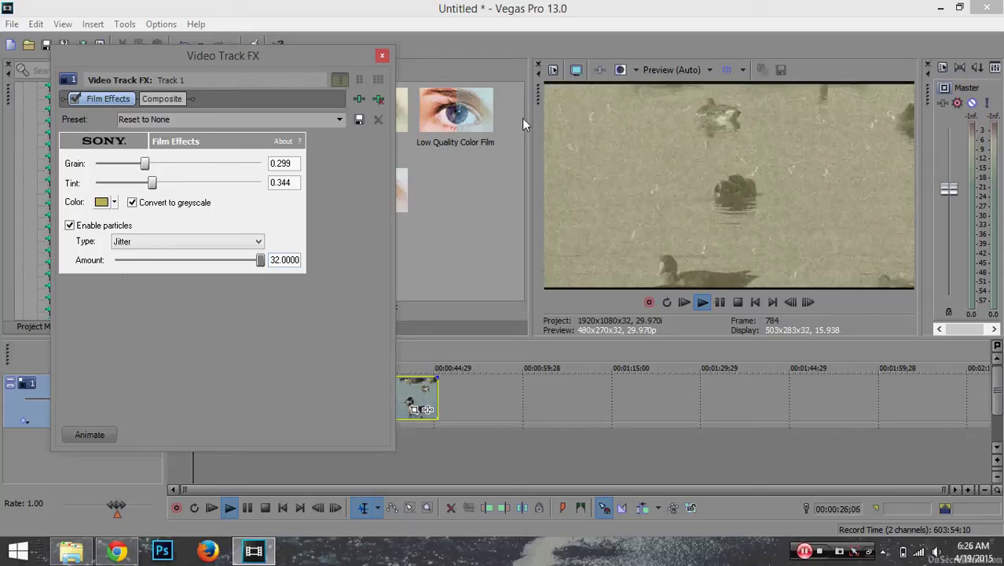
{"action": "left_click_drag", "start_coordinate": [261, 267], "coordinate": [126, 268]}
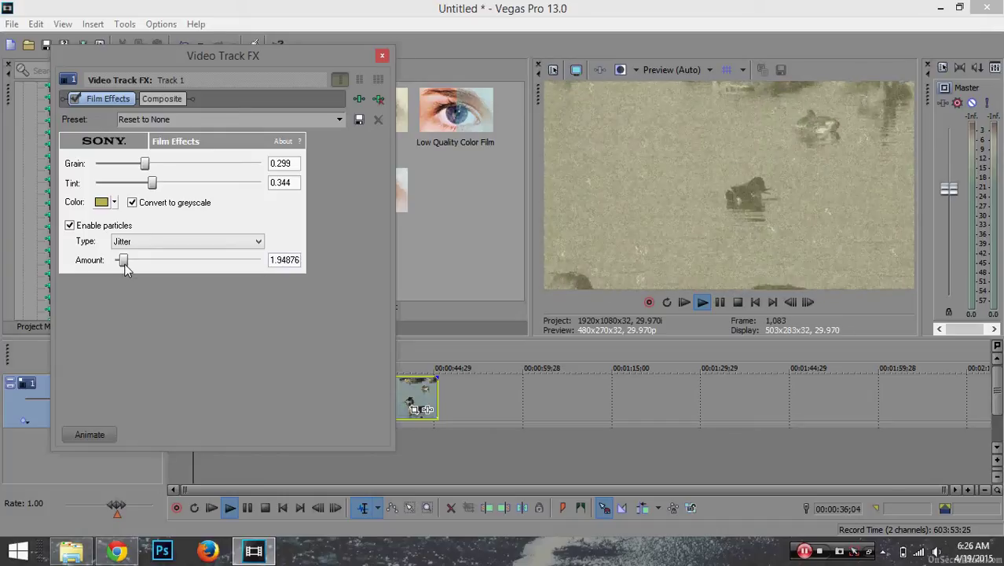
Use Scratches particles at 3.89801, preview from the start, and close Video Track FX.
{"action": "left_click", "coordinate": [142, 245]}
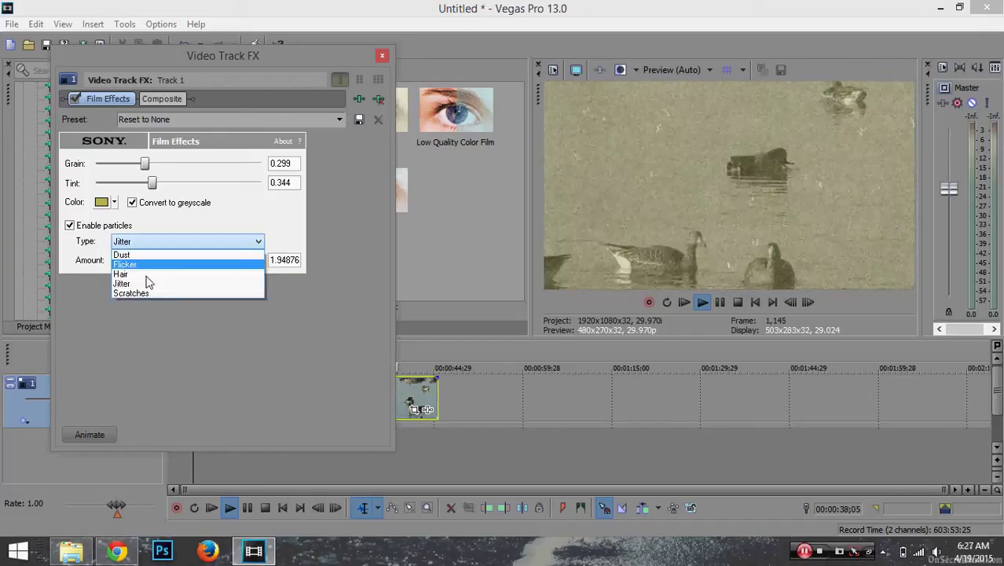
{"action": "left_click", "coordinate": [146, 293]}
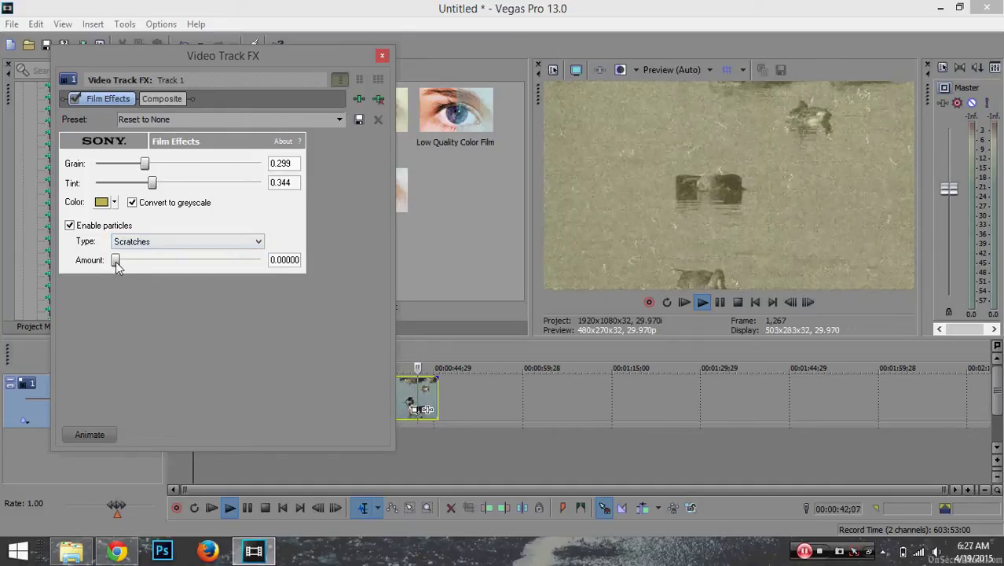
{"action": "left_click_drag", "start_coordinate": [116, 263], "coordinate": [127, 264]}
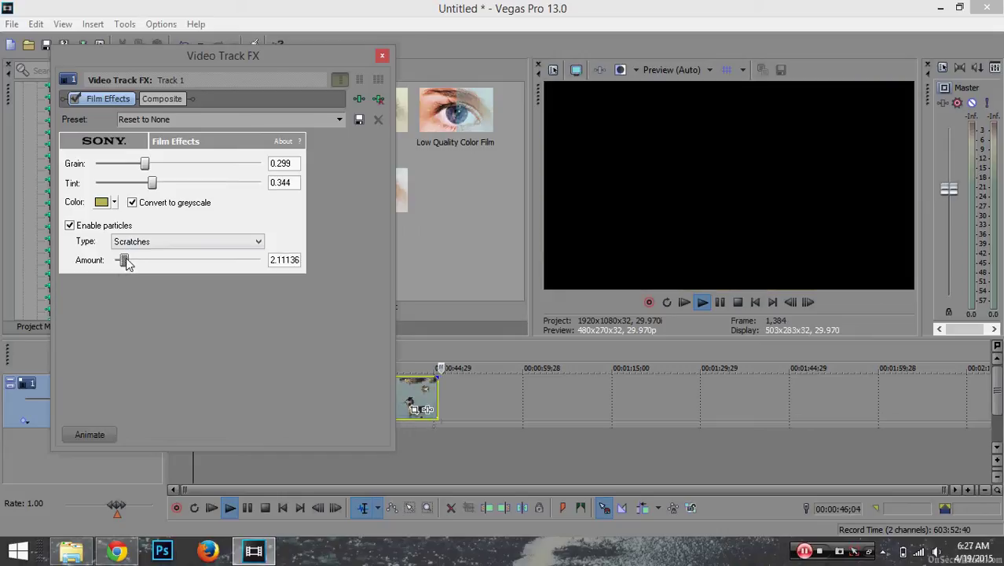
{"action": "left_click", "coordinate": [685, 302]}
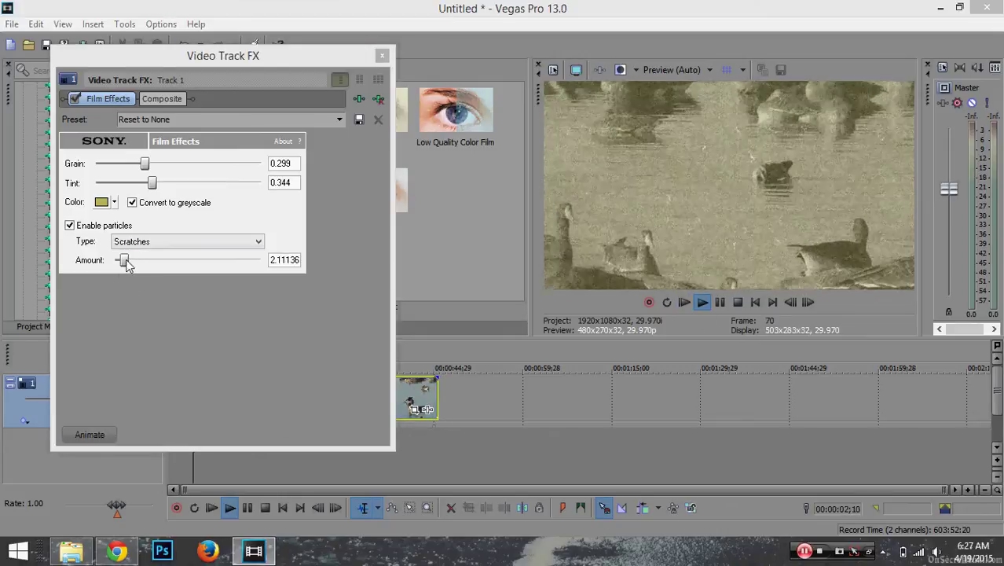
{"action": "left_click_drag", "start_coordinate": [127, 263], "coordinate": [135, 265]}
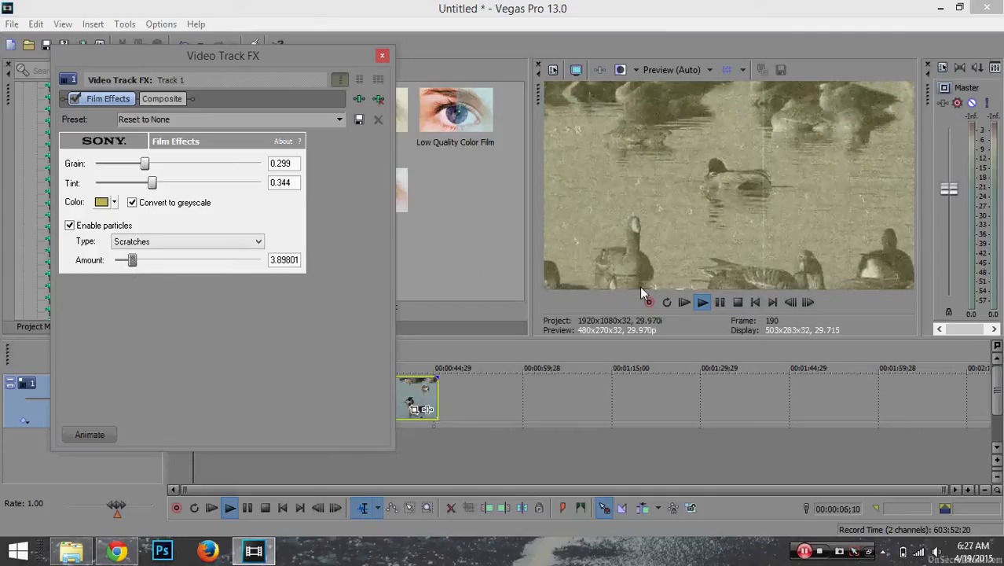
{"action": "left_click", "coordinate": [684, 303]}
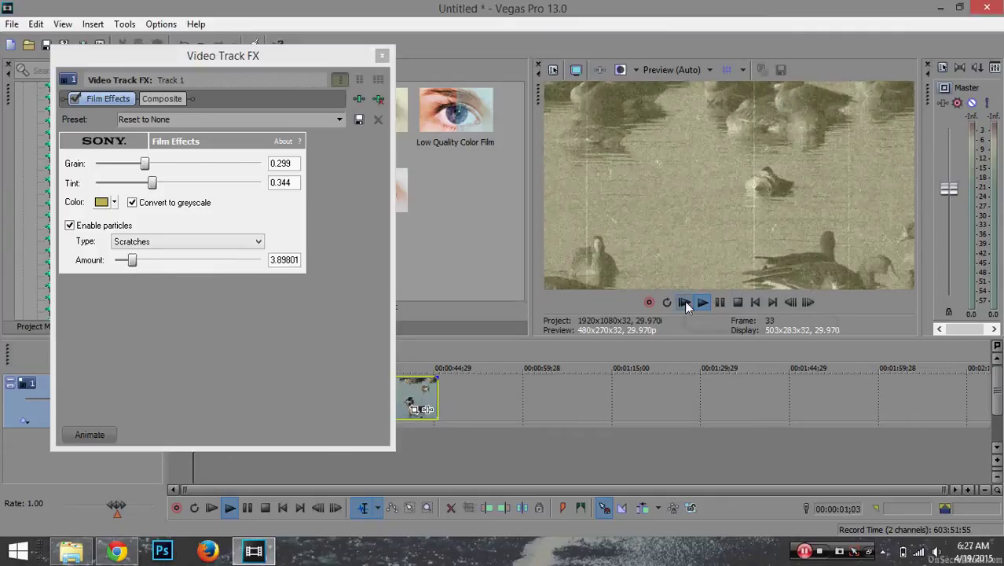
{"action": "left_click", "coordinate": [382, 57]}
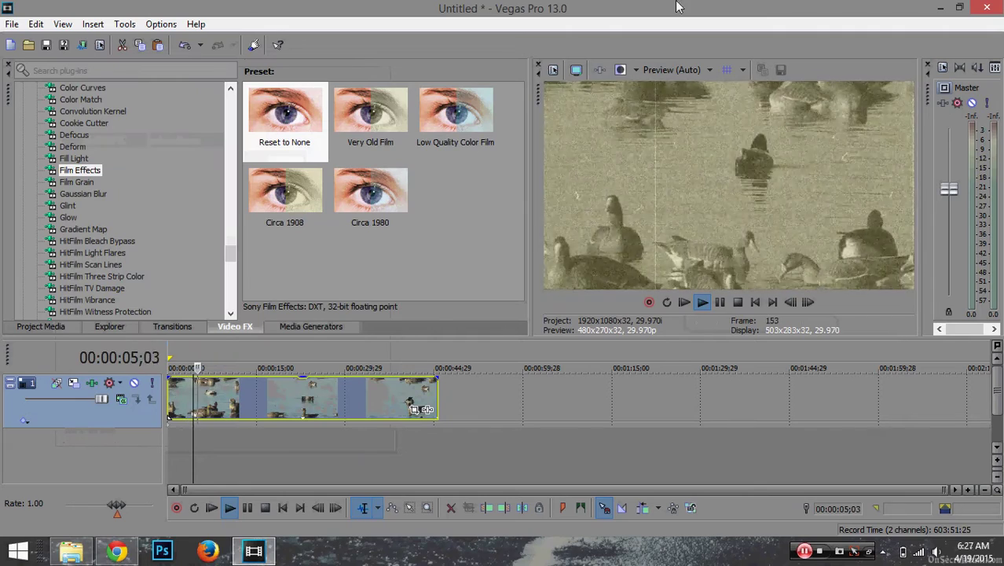
Shrink the Vegas window and try dragging the projector sound in from the desktop.
{"action": "left_click_drag", "start_coordinate": [582, 8], "coordinate": [2, 139]}
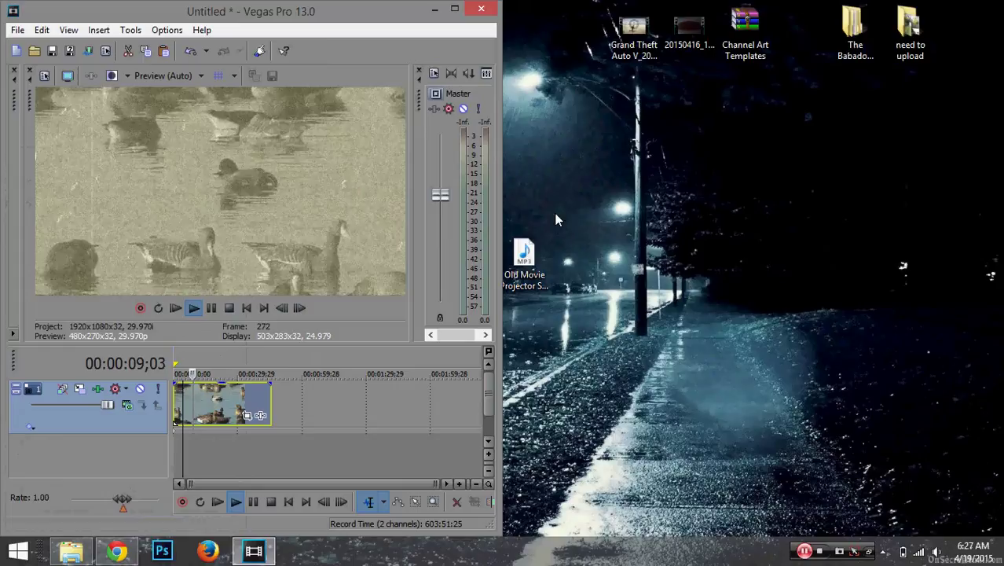
{"action": "mouse_move", "coordinate": [532, 274]}
{"action": "left_mouse_down"}
{"action": "mouse_move", "coordinate": [240, 444]}
{"action": "mouse_move", "coordinate": [182, 450]}
{"action": "mouse_move", "coordinate": [236, 469]}
{"action": "mouse_move", "coordinate": [184, 469]}
{"action": "mouse_move", "coordinate": [527, 307]}
{"action": "mouse_move", "coordinate": [525, 283]}
{"action": "left_mouse_up"}
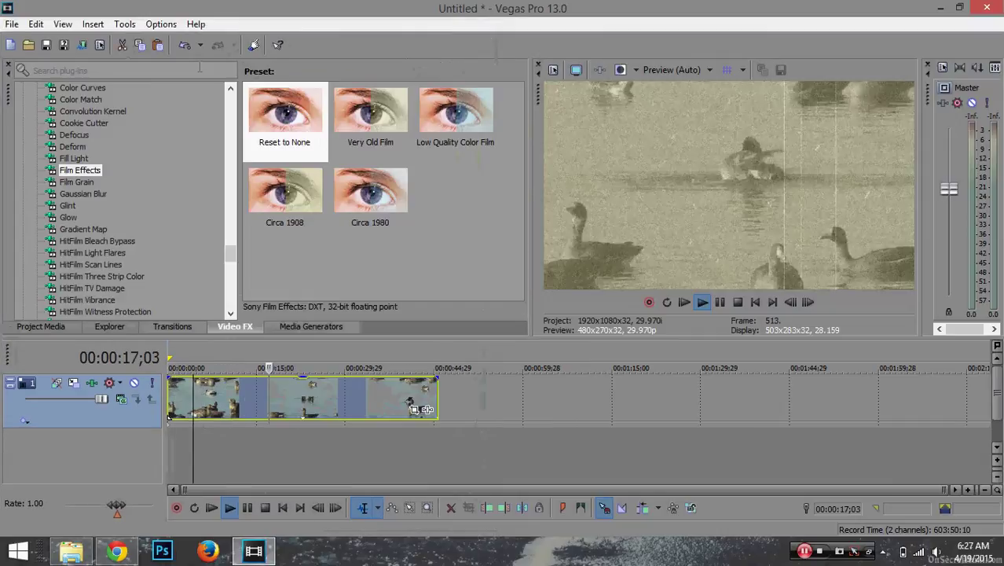
{"action": "left_click", "coordinate": [721, 305]}
Insert an audio track and drop the Old Movie Projector mp3 onto track 2.
{"action": "left_click", "coordinate": [93, 23]}
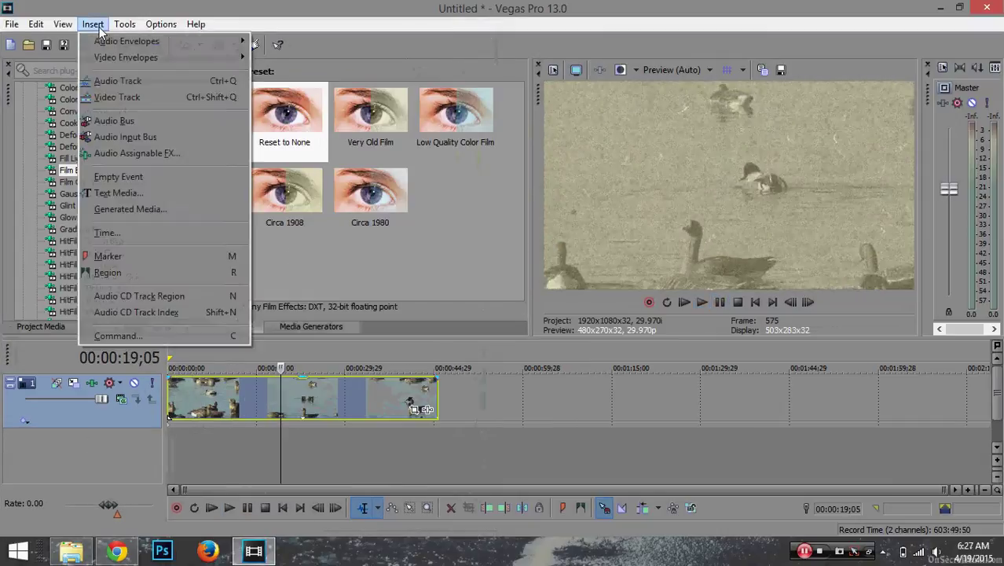
{"action": "left_click", "coordinate": [141, 80]}
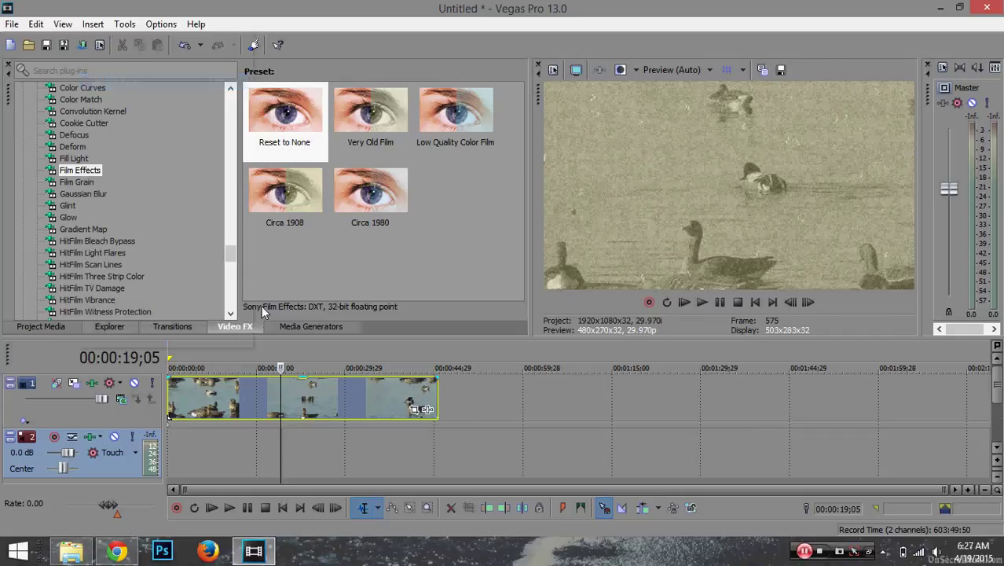
{"action": "double_click", "coordinate": [750, 6]}
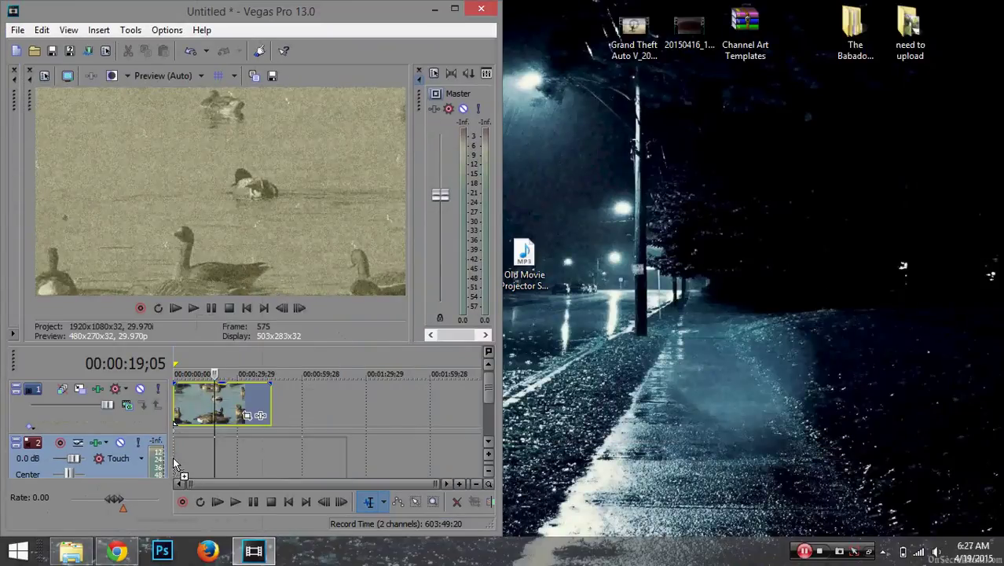
{"action": "left_click_drag", "start_coordinate": [178, 454], "coordinate": [179, 454]}
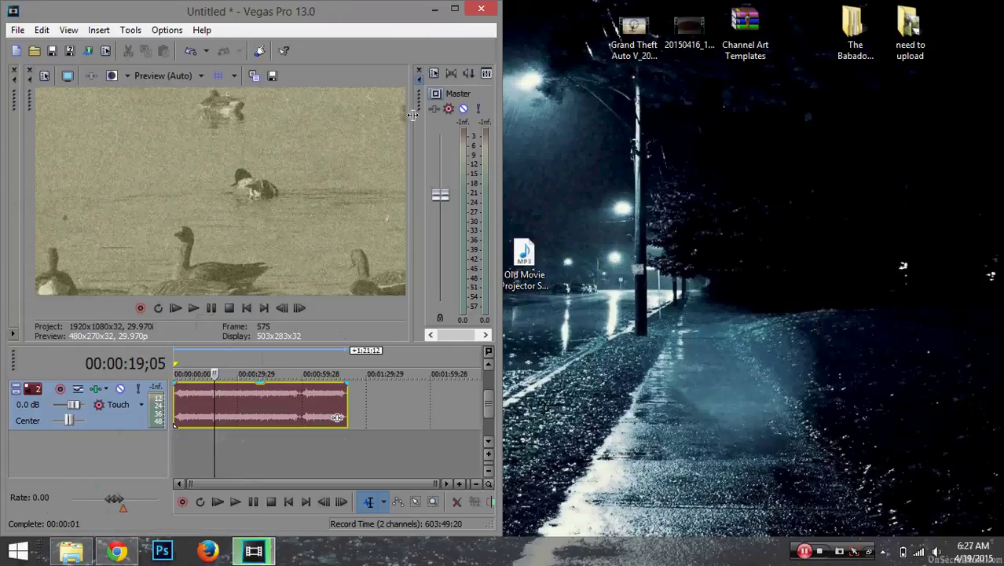
{"action": "left_click", "coordinate": [454, 8]}
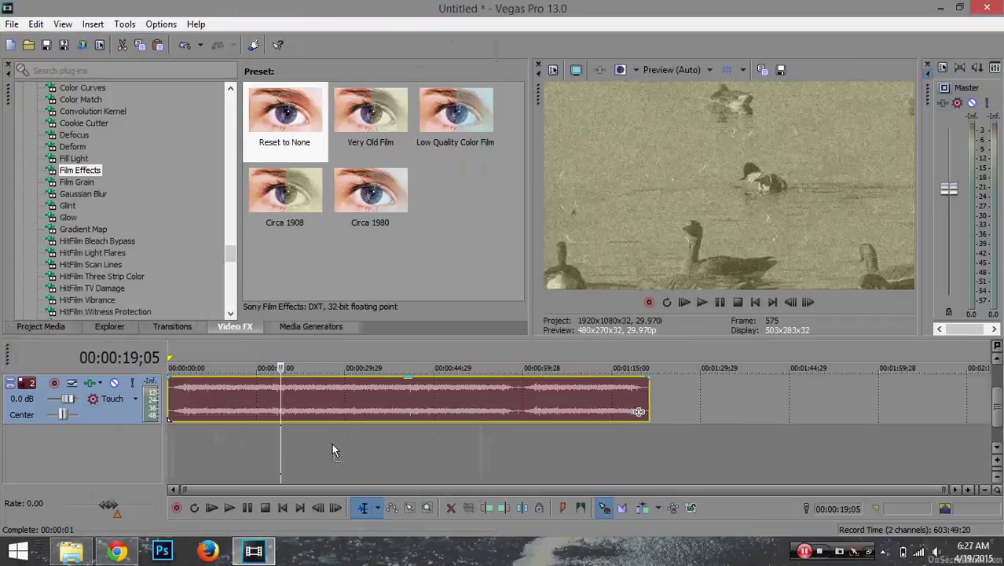
Trim the projector sound's end to line up with the duck video's end, then play back.
{"action": "key", "text": "ctrl+q"}
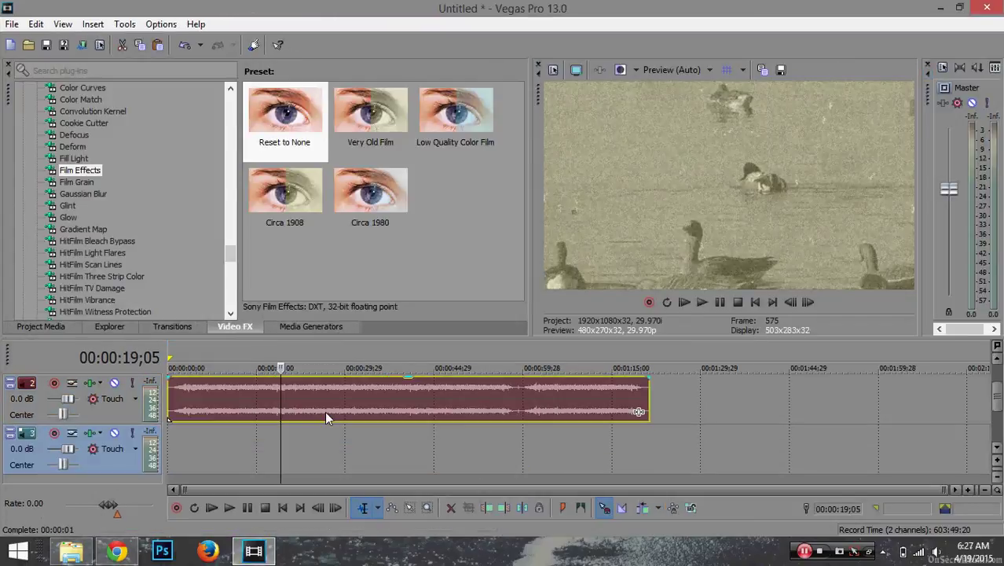
{"action": "left_click_drag", "start_coordinate": [999, 395], "coordinate": [999, 380]}
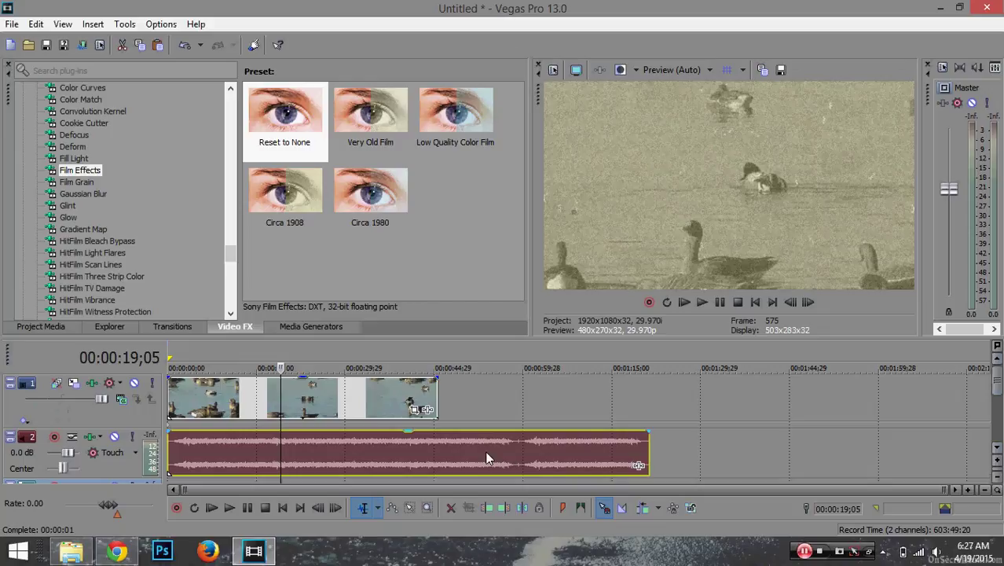
{"action": "left_click_drag", "start_coordinate": [656, 464], "coordinate": [447, 453]}
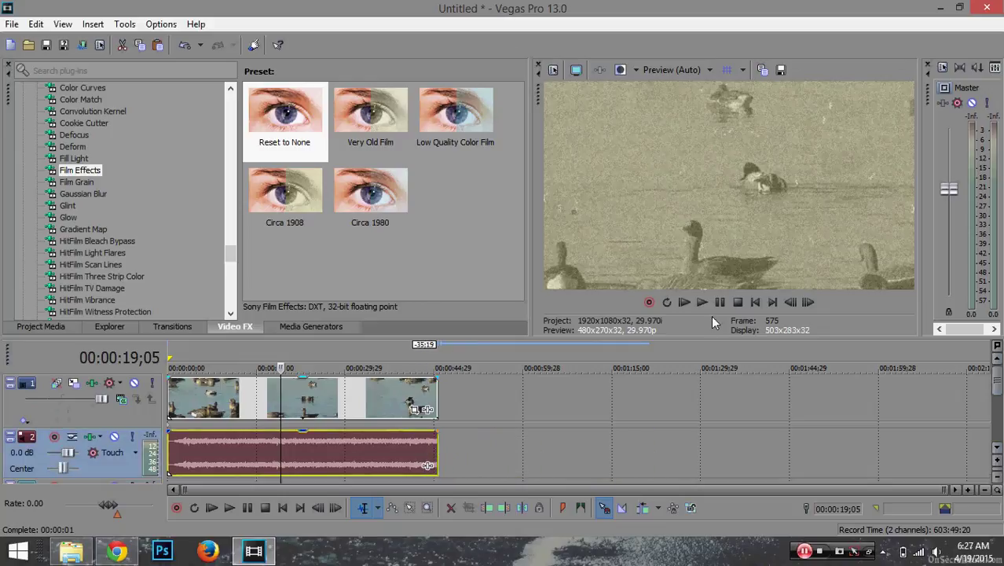
{"action": "left_click", "coordinate": [684, 303]}
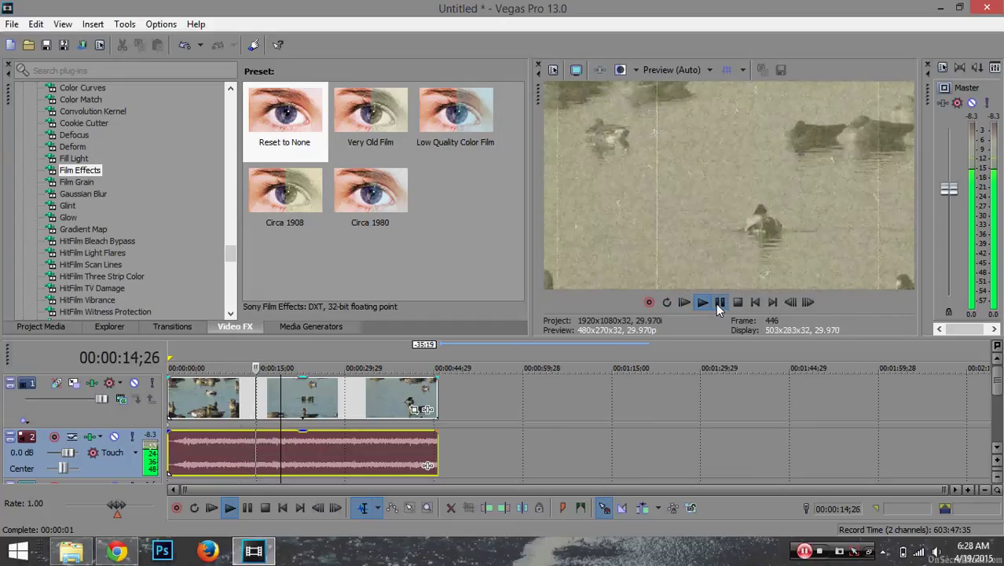
{"action": "left_click", "coordinate": [717, 303]}
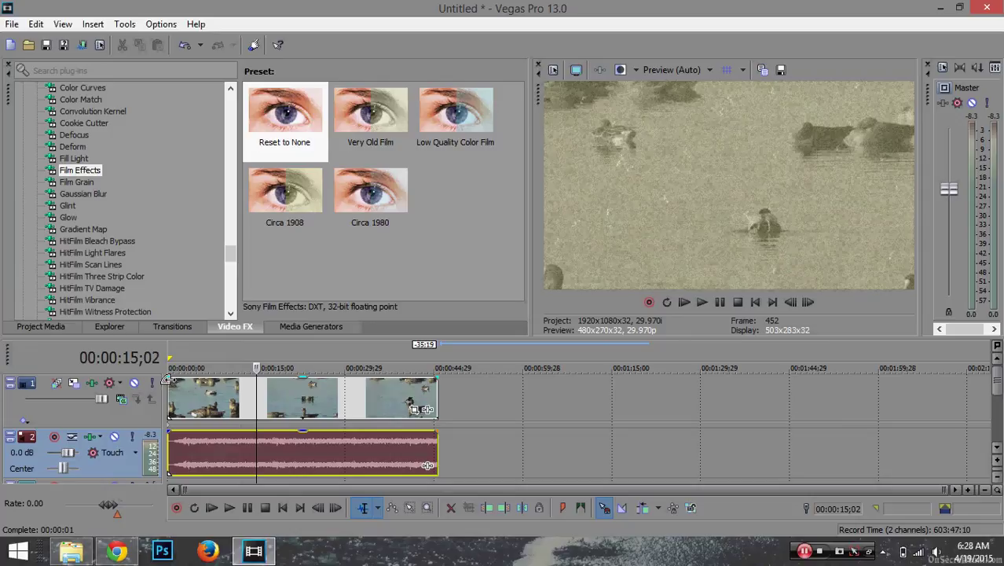
Add a fade-in at the duck clip's start and a fade-out at its end, then play it.
{"action": "left_click_drag", "start_coordinate": [167, 379], "coordinate": [236, 374]}
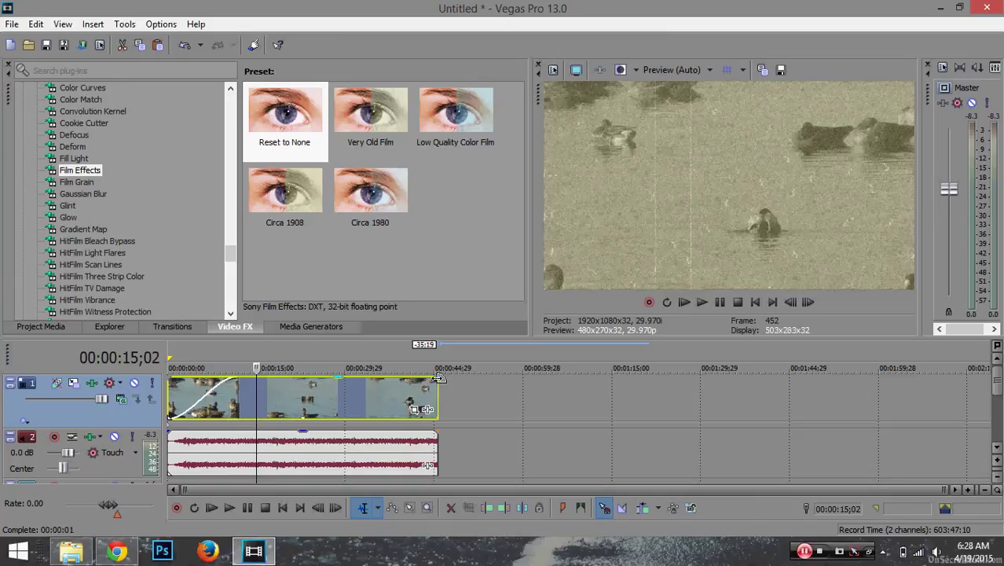
{"action": "left_click_drag", "start_coordinate": [438, 378], "coordinate": [369, 376]}
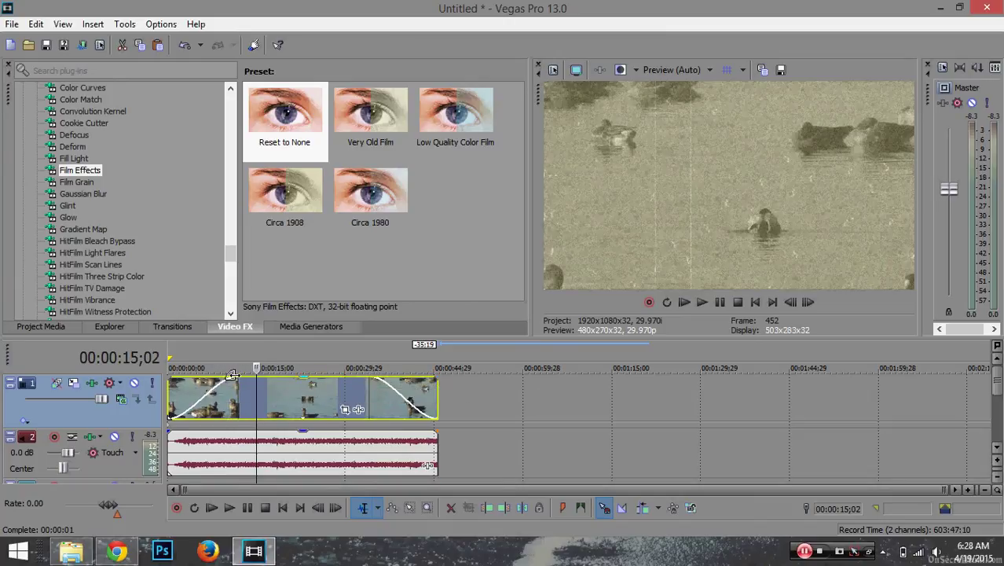
{"action": "left_click", "coordinate": [683, 303]}
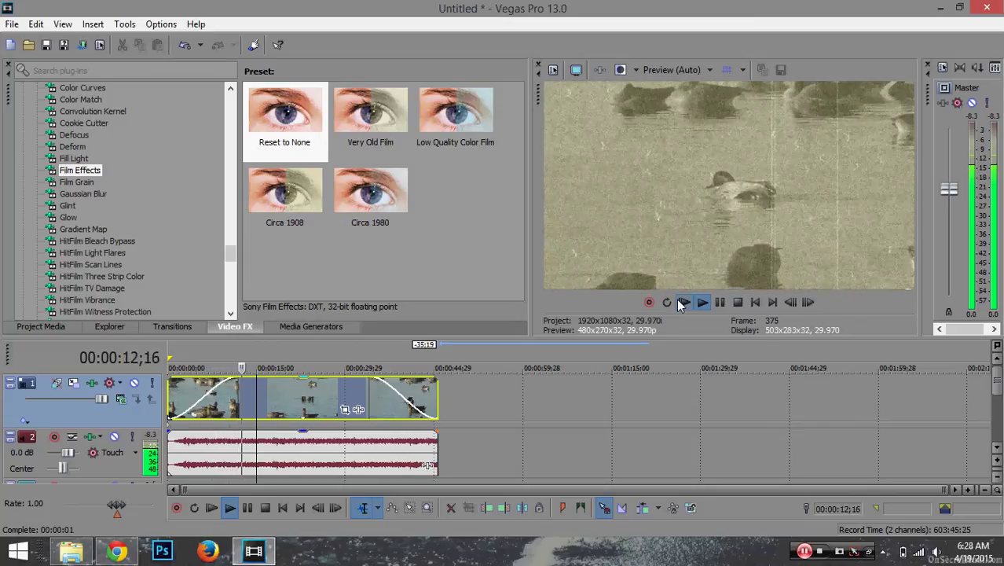
{"action": "left_click", "coordinate": [720, 302]}
Play from 34;01 to check the fade-out to black.
{"action": "left_click", "coordinate": [354, 393]}
{"action": "left_click", "coordinate": [369, 393]}
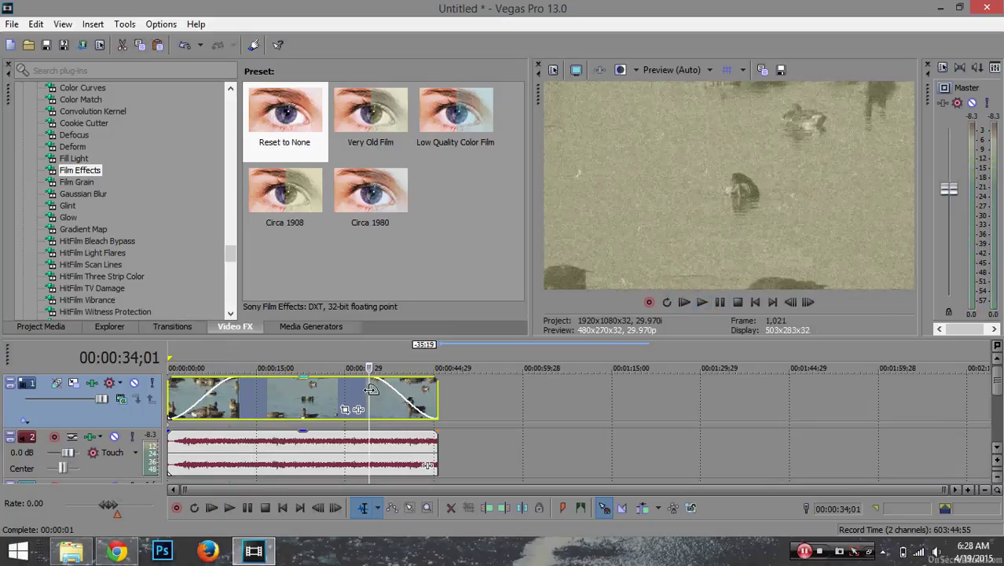
{"action": "left_click", "coordinate": [702, 301]}
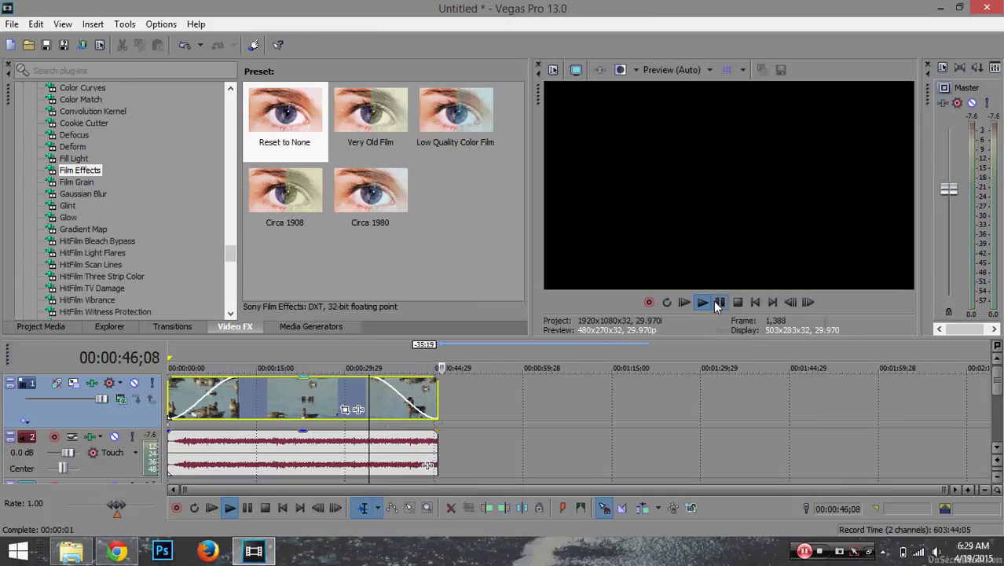
{"action": "left_click", "coordinate": [720, 302]}
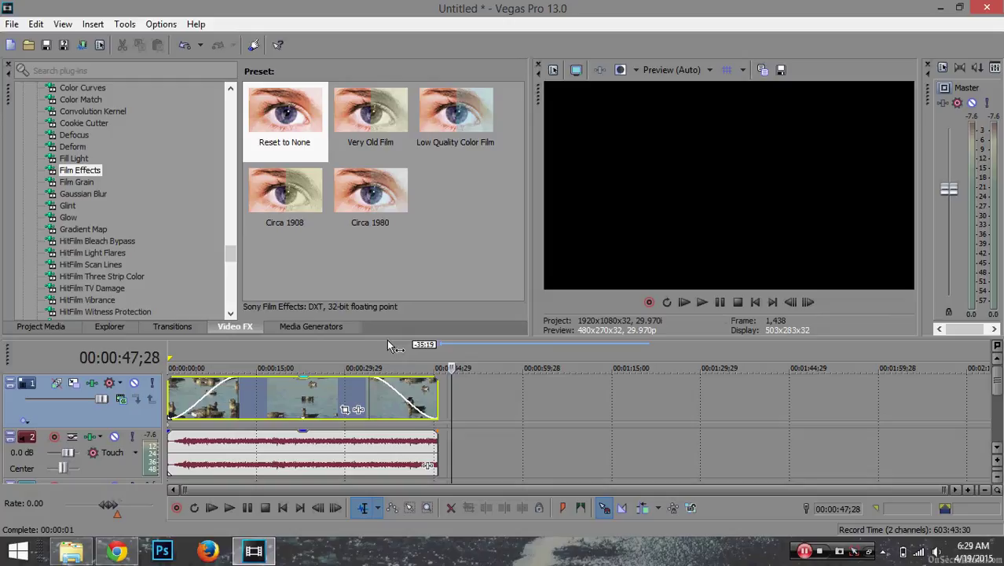